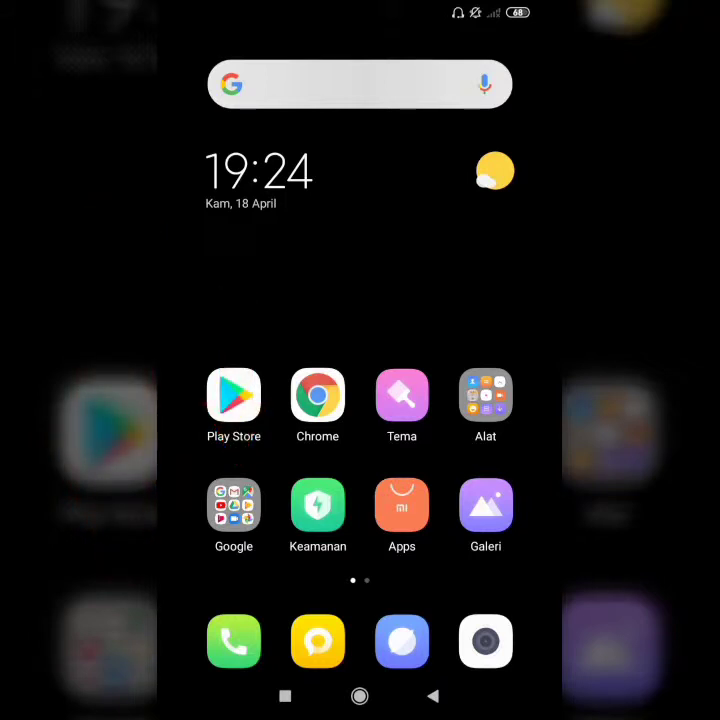
Step: Launch the Foto (Google Photos) app from the Google folder on the home screen
click(233, 505)
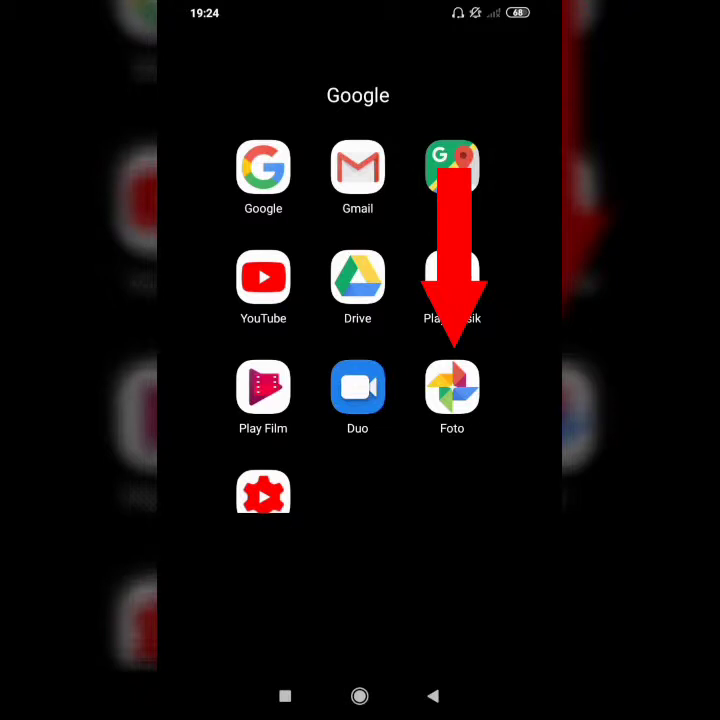
click(452, 388)
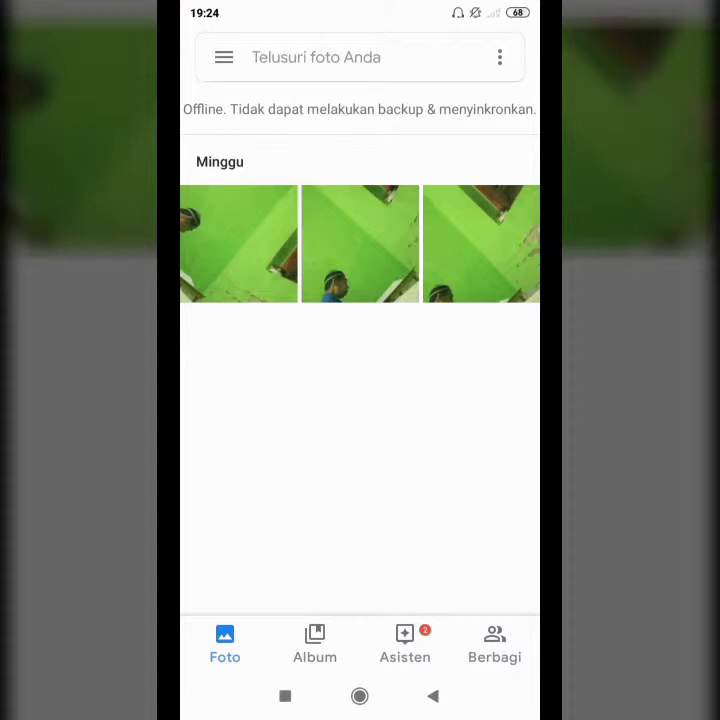
Step: Play the 0:12 rice-field video from the 'videos' album full screen
click(315, 645)
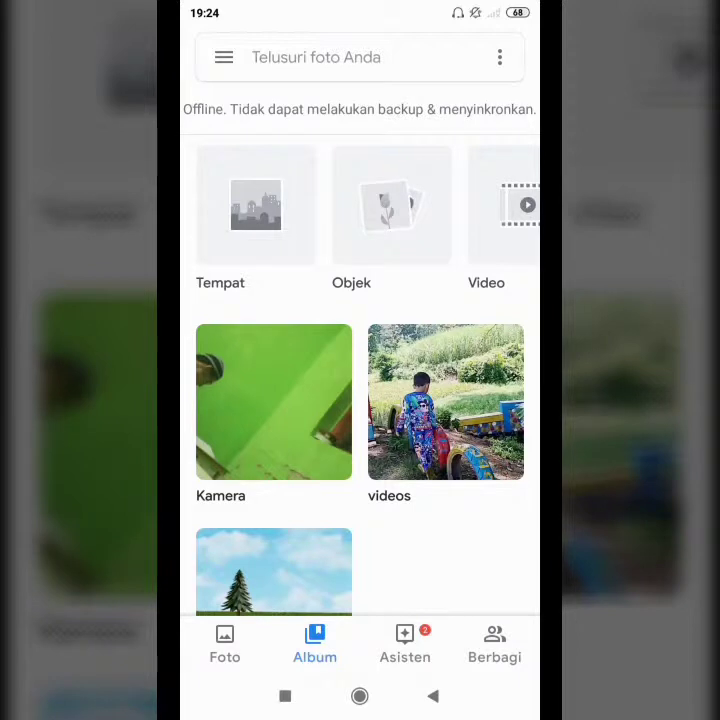
click(445, 401)
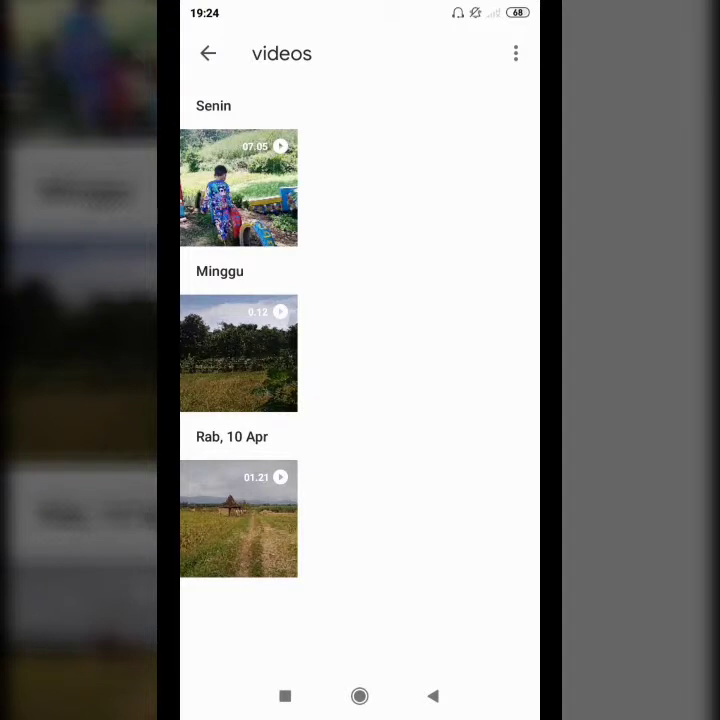
click(238, 353)
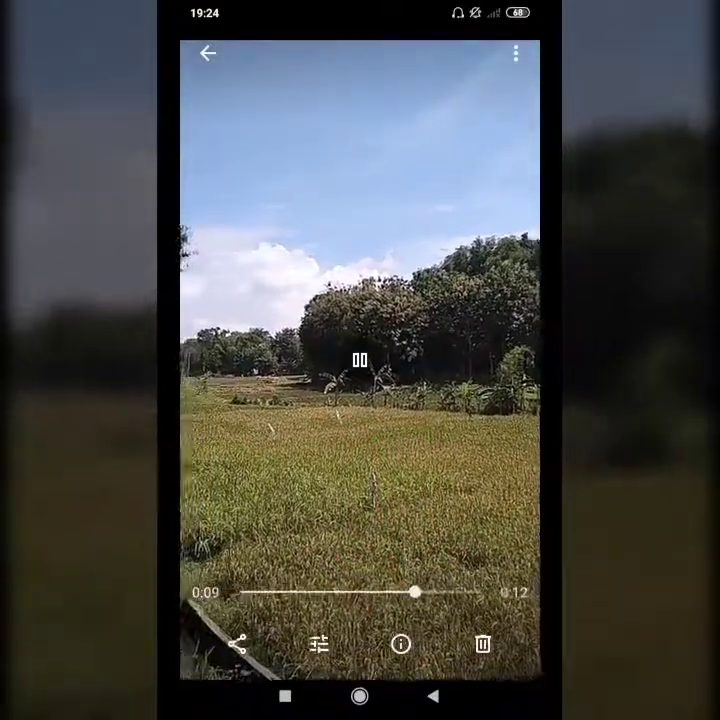
Step: Stabilize the rice-field video with Stabilkan in the editor until marked 'Sudah distabilkan'
click(320, 645)
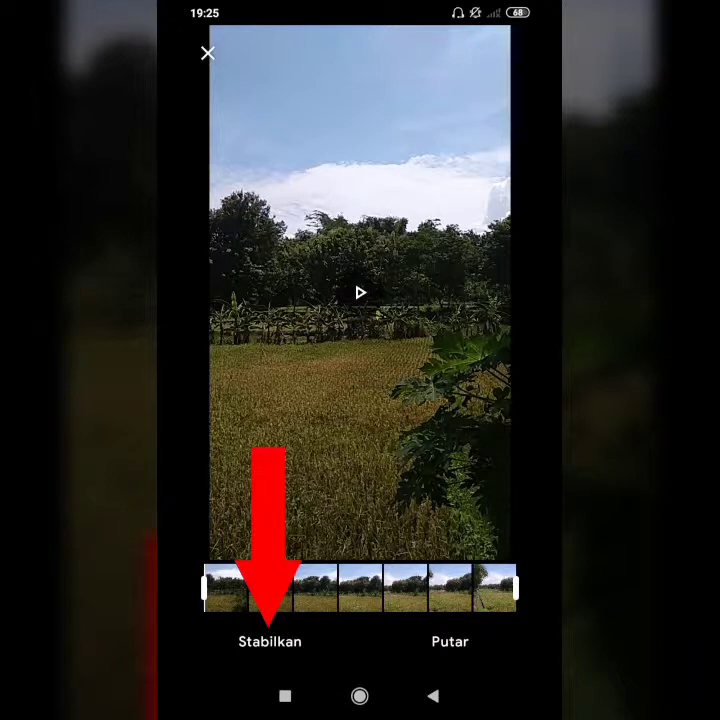
click(269, 641)
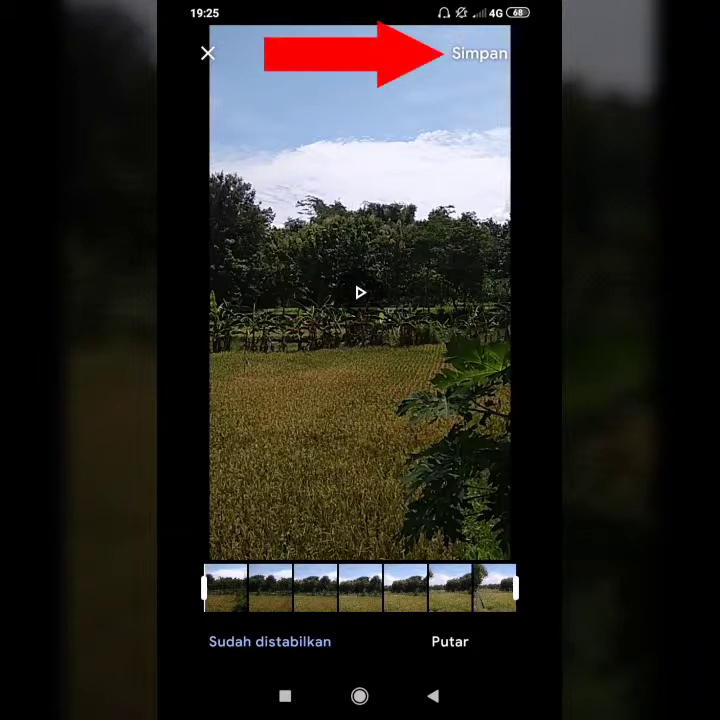
Step: Save the stabilized rice-field video with Simpan until 'Disimpan' is confirmed
click(466, 129)
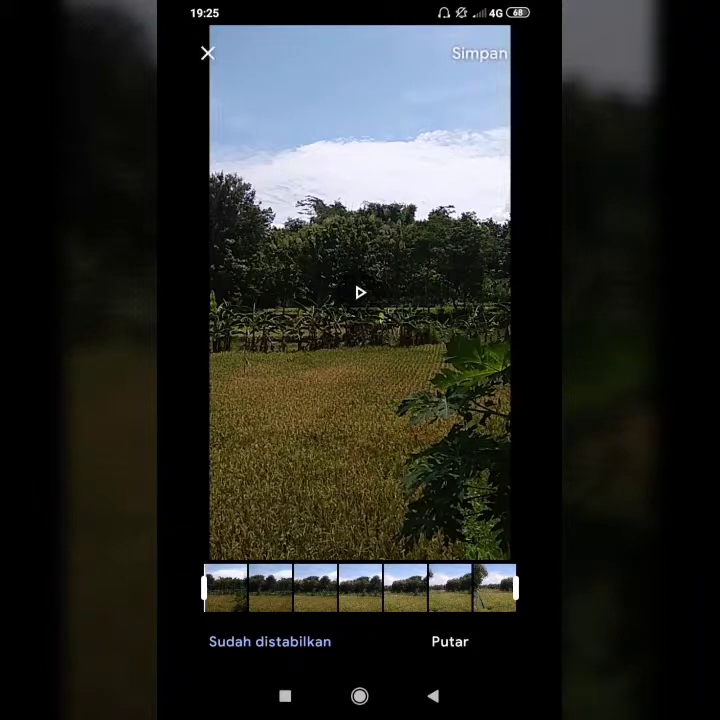
click(479, 53)
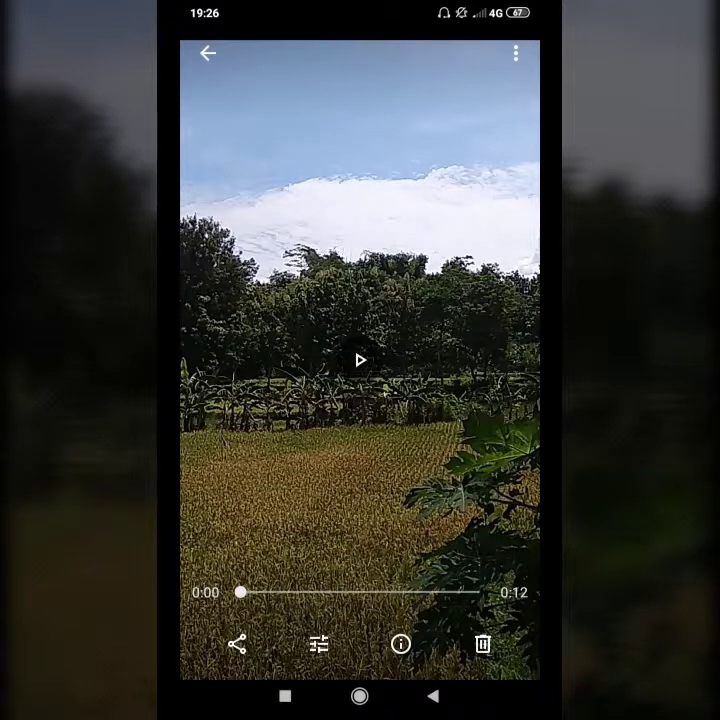
Step: Play the saved stabilized rice-field video full screen
click(360, 360)
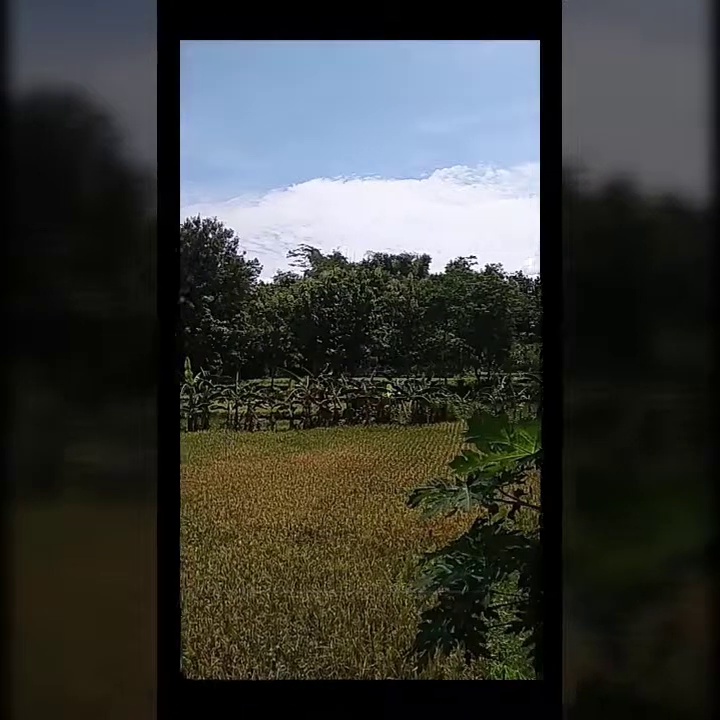